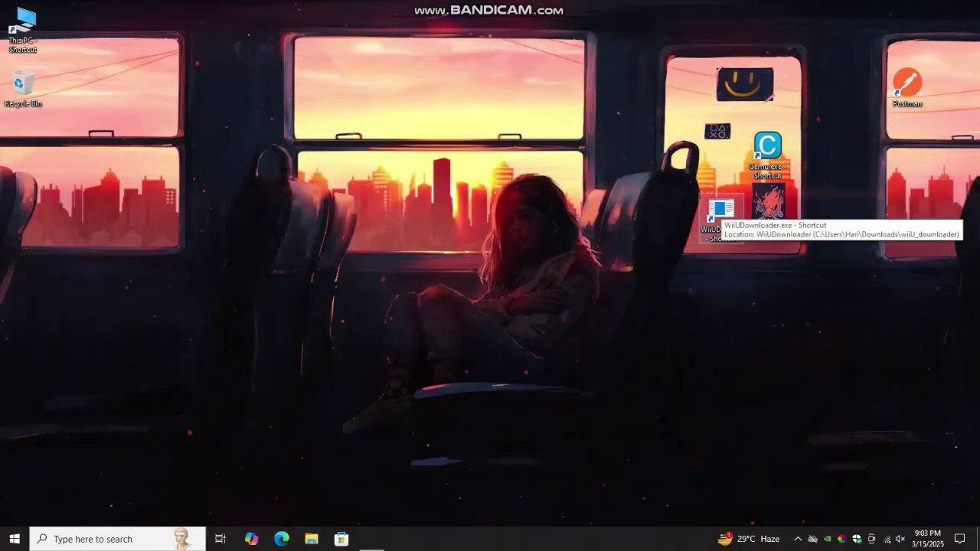
Open WiiUDownloader and search the USA game titles for "zelda b".
{"action": "double_click", "coordinate": [718, 214]}
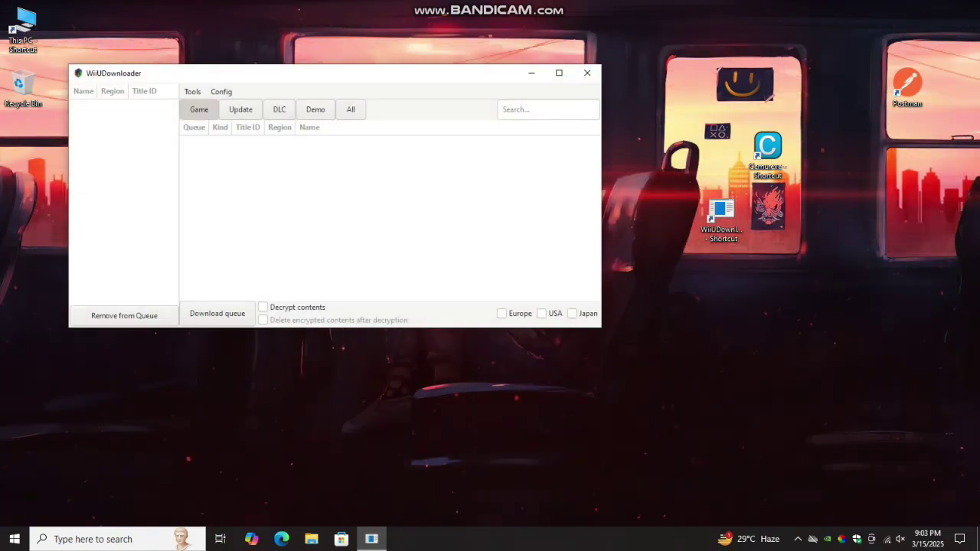
{"action": "left_click_drag", "start_coordinate": [413, 77], "coordinate": [616, 117]}
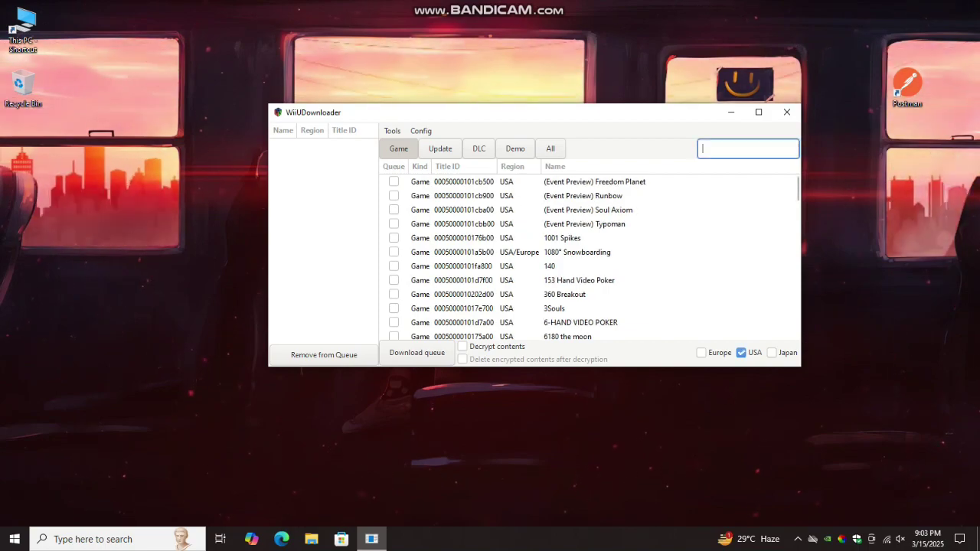
{"action": "type", "text": "ze"}
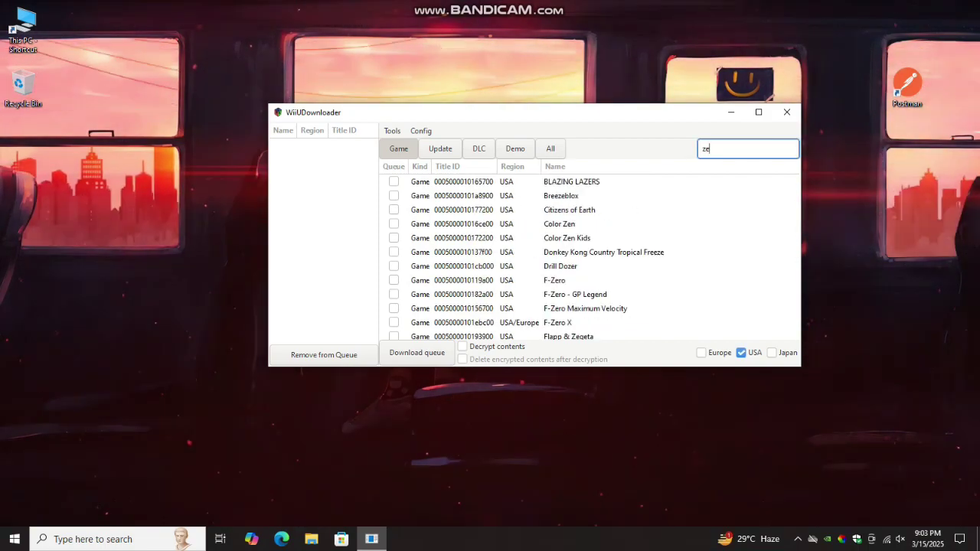
{"action": "type", "text": "lda b"}
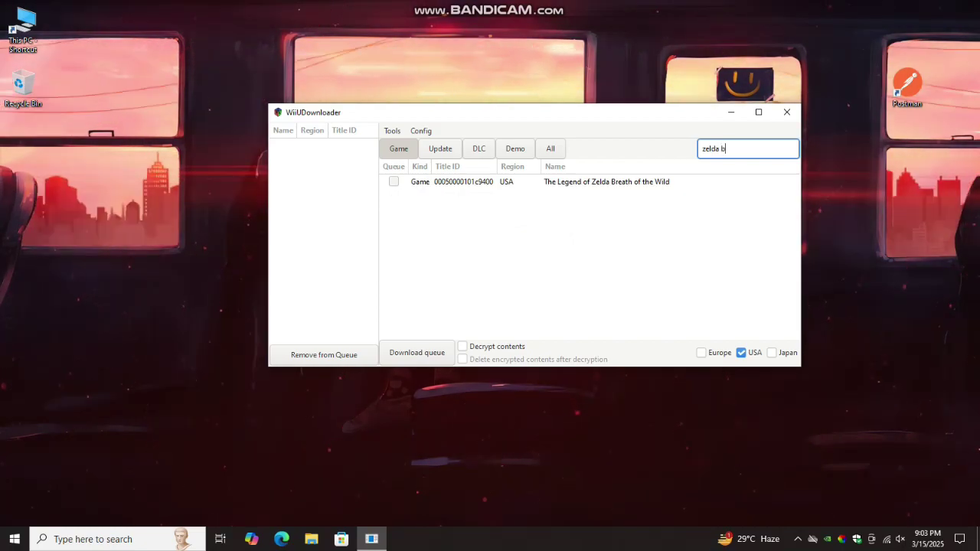
Add the base game and the update of The Legend of Zelda Breath of the Wild to the download queue.
{"action": "left_click", "coordinate": [394, 181]}
{"action": "left_click", "coordinate": [439, 149]}
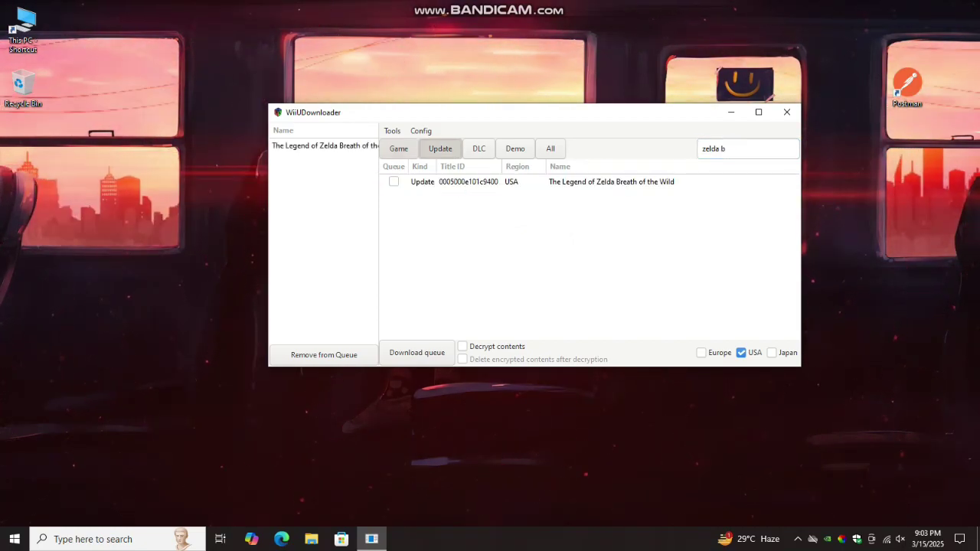
{"action": "left_click", "coordinate": [393, 182]}
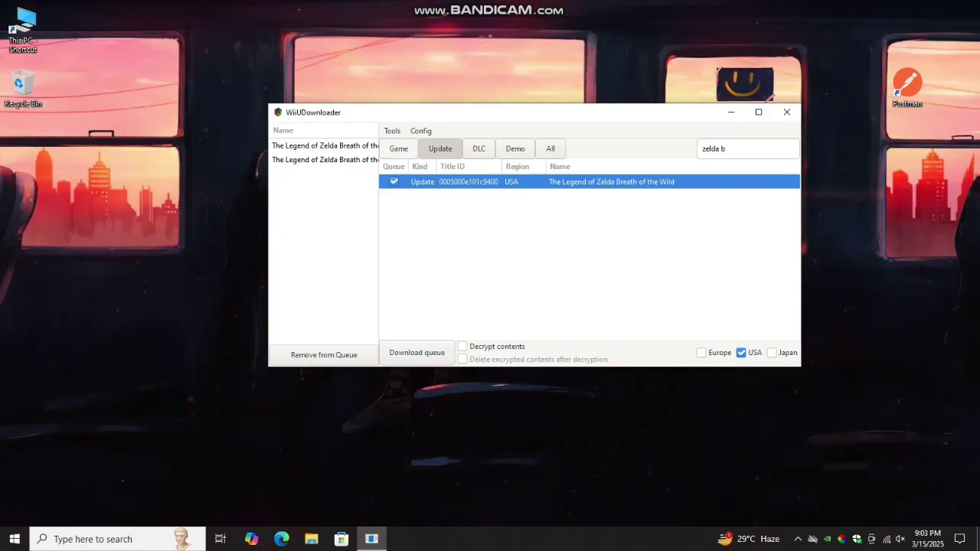
{"action": "left_click", "coordinate": [399, 149]}
Download the queue with content decryption enabled, saving to the "wii u download" folder on SSD_Local Disk (F:).
{"action": "left_click", "coordinate": [462, 346]}
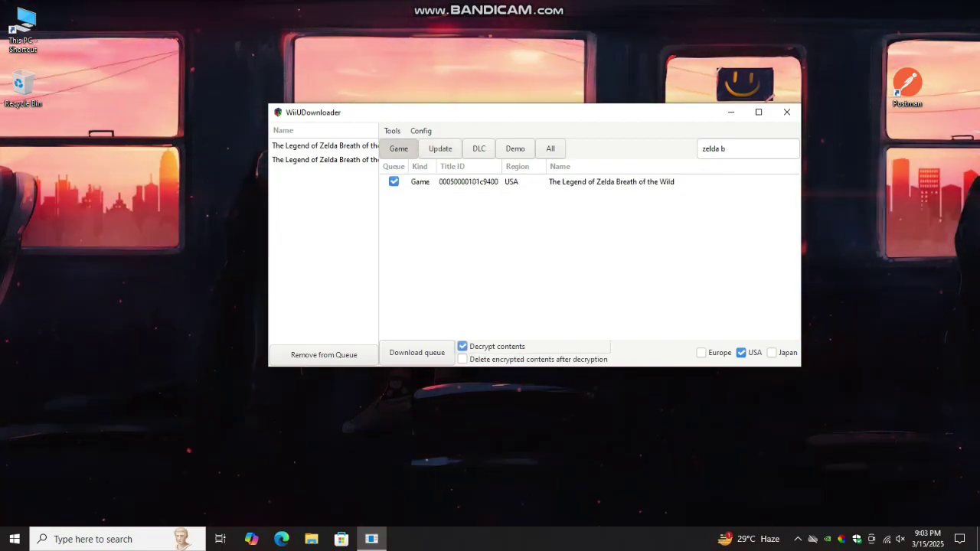
{"action": "left_click", "coordinate": [417, 352]}
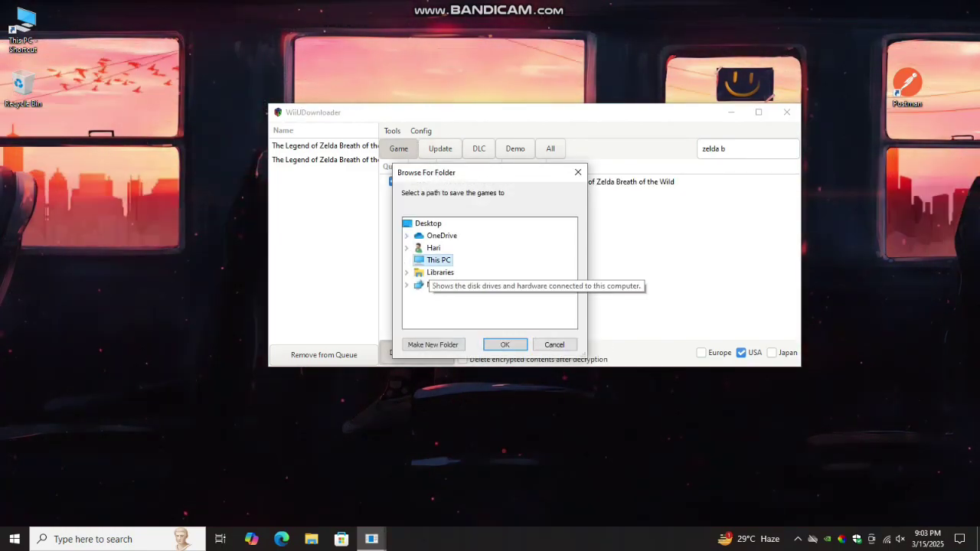
{"action": "left_click", "coordinate": [433, 260]}
{"action": "scroll", "coordinate": [475, 283], "scroll_direction": "down", "scroll_amount": 1}
{"action": "left_click", "coordinate": [475, 297]}
{"action": "scroll", "coordinate": [469, 310], "scroll_direction": "down", "scroll_amount": 1}
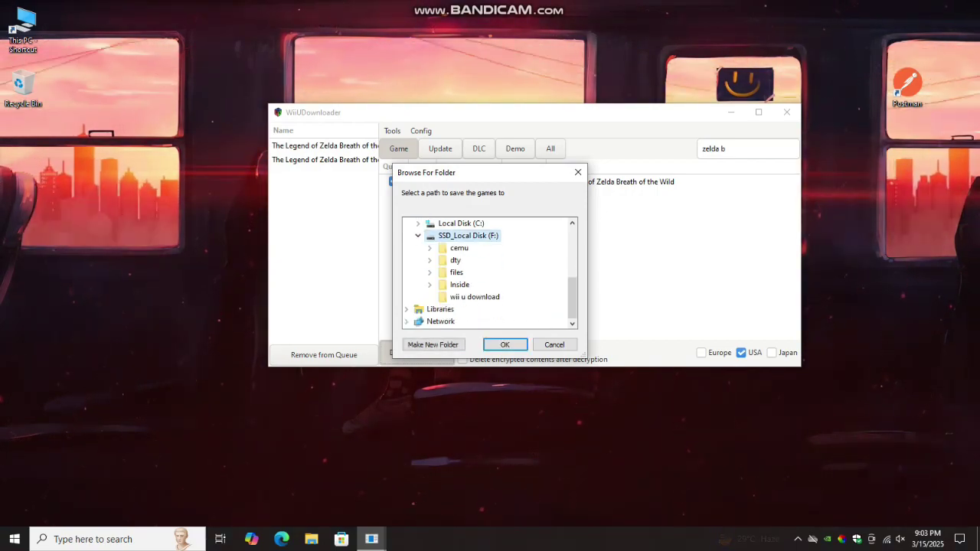
{"action": "left_click", "coordinate": [466, 294]}
{"action": "left_click", "coordinate": [505, 345]}
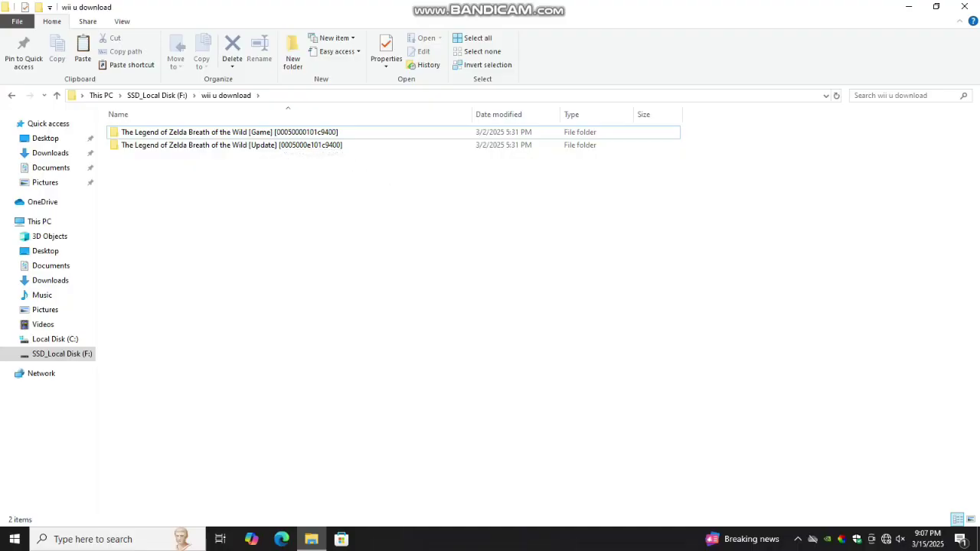
Close the download folder window, switch to Cemu 2.5 and open its general settings.
{"action": "key", "text": "alt+F4"}
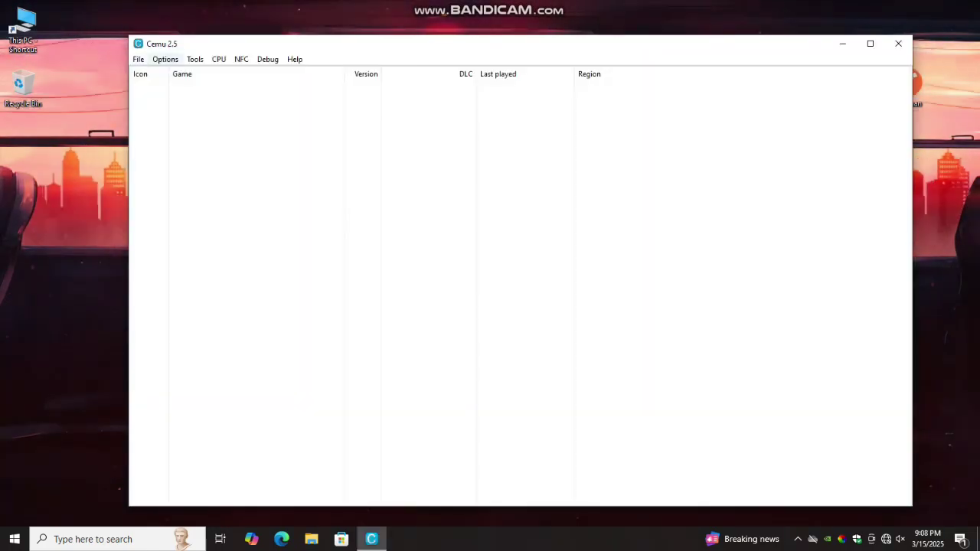
{"action": "left_click", "coordinate": [165, 59]}
{"action": "key", "text": "Down"}
{"action": "key", "text": "Down"}
{"action": "key", "text": "Down"}
{"action": "key", "text": "Down"}
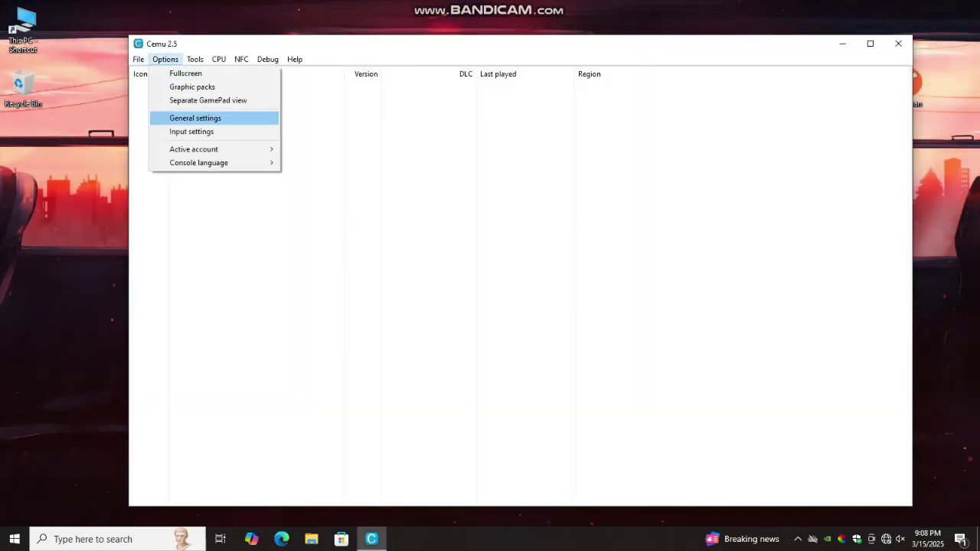
{"action": "key", "text": "Return"}
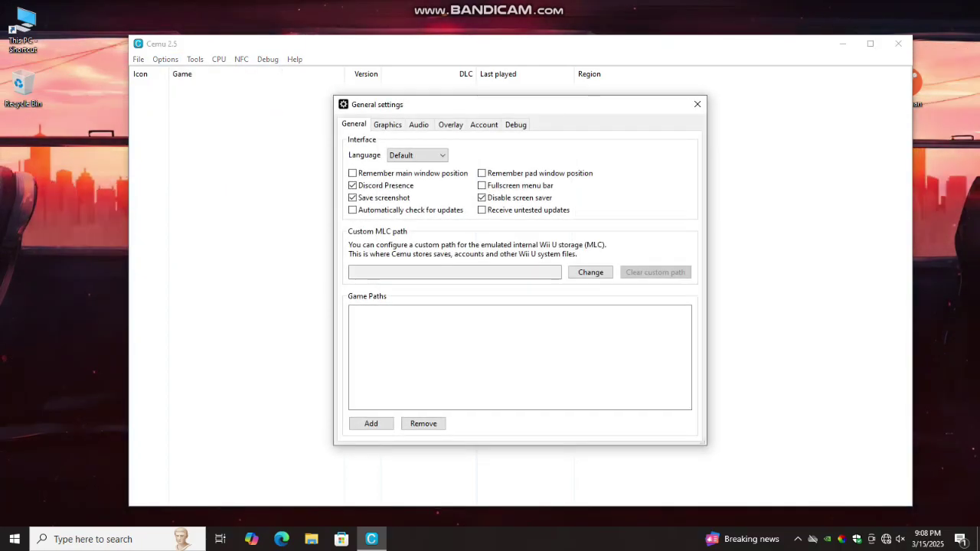
Add F:\wii u download as a game path and close the general settings.
{"action": "key", "text": "Tab"}
{"action": "key", "text": "Tab"}
{"action": "key", "text": "Tab"}
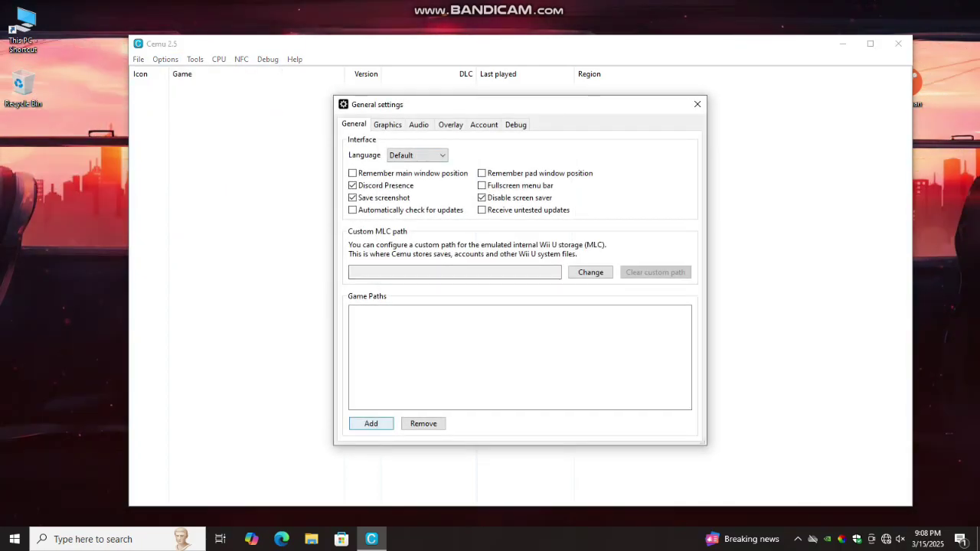
{"action": "key", "text": "space"}
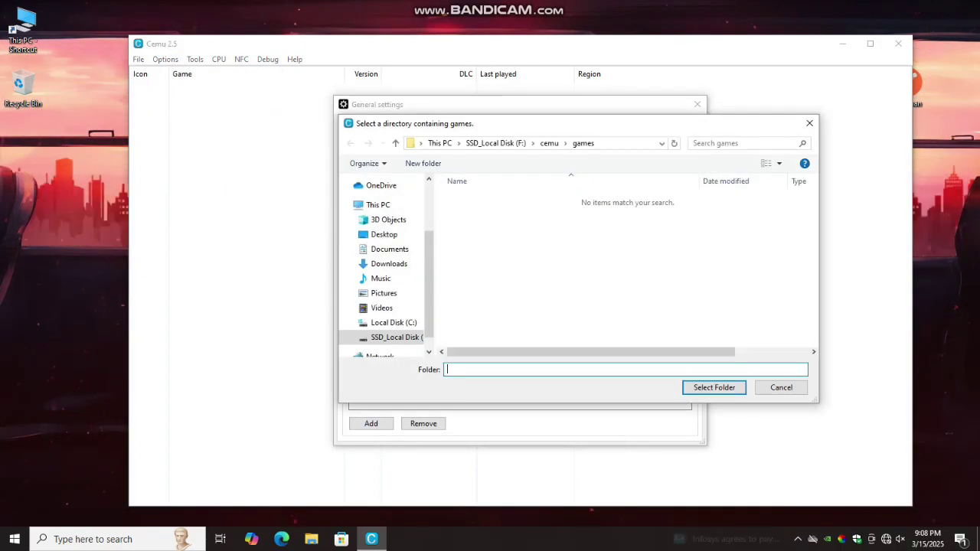
{"action": "scroll", "coordinate": [389, 291], "scroll_direction": "down", "scroll_amount": 1}
{"action": "left_click", "coordinate": [395, 317]}
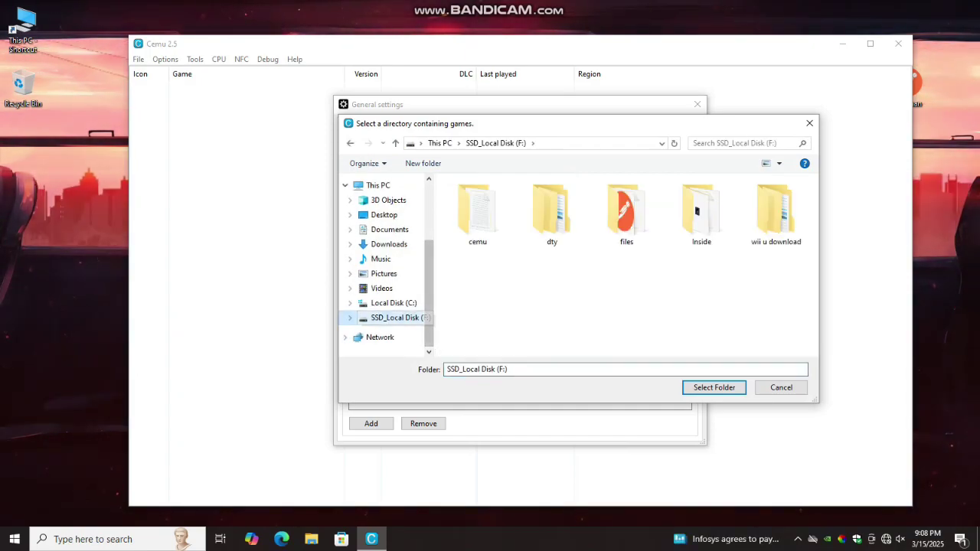
{"action": "double_click", "coordinate": [775, 213]}
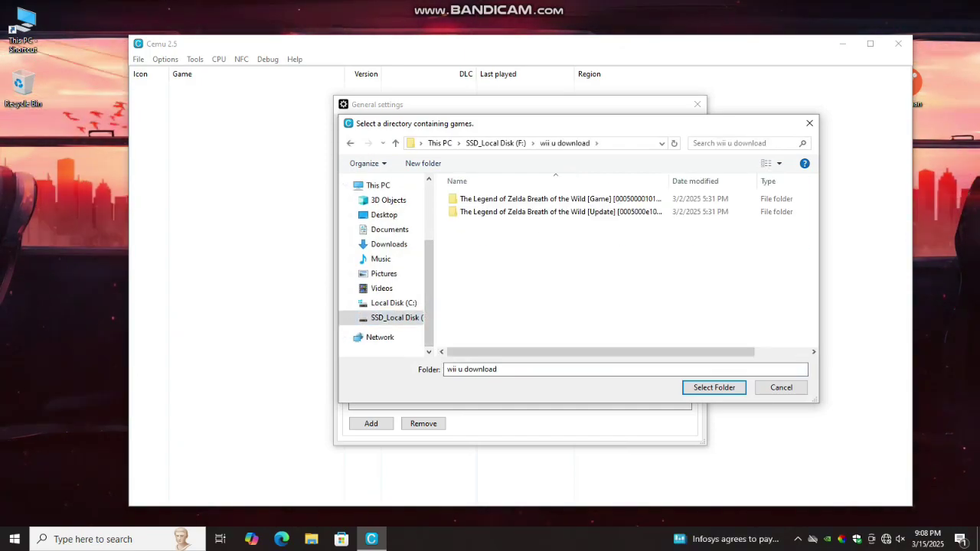
{"action": "key", "text": "Return"}
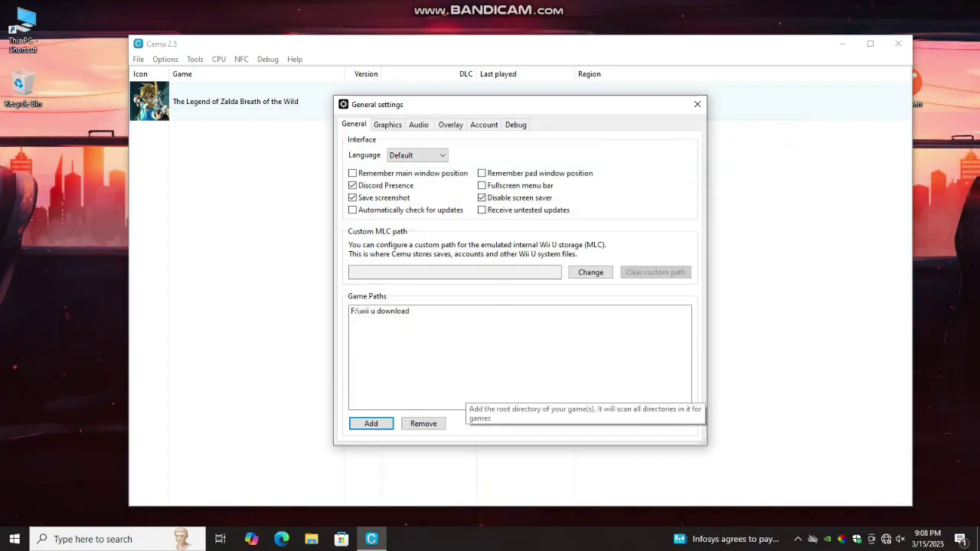
{"action": "left_click", "coordinate": [696, 104]}
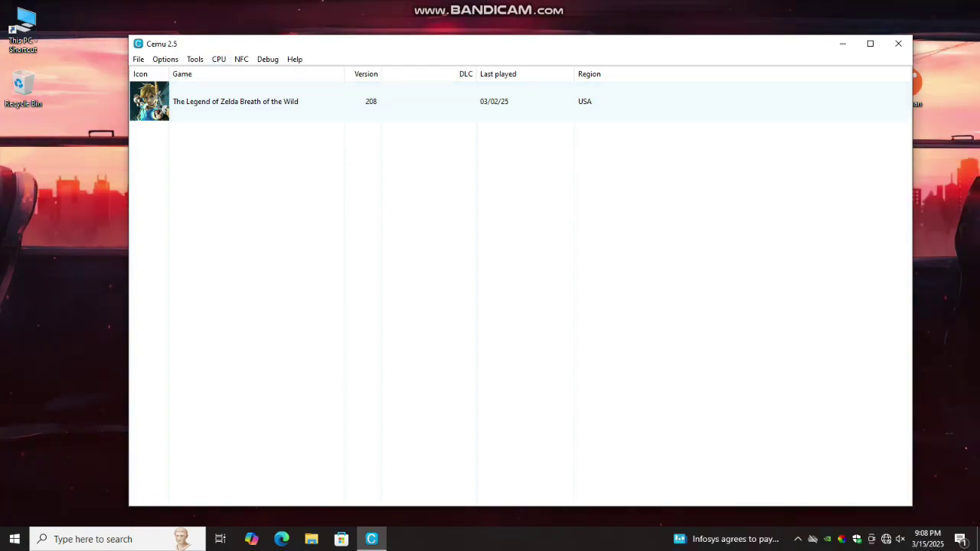
In the Title Manager, convert the Breath of the Wild base and update titles to a compressed Wii U archive (.wua).
{"action": "left_click", "coordinate": [195, 59]}
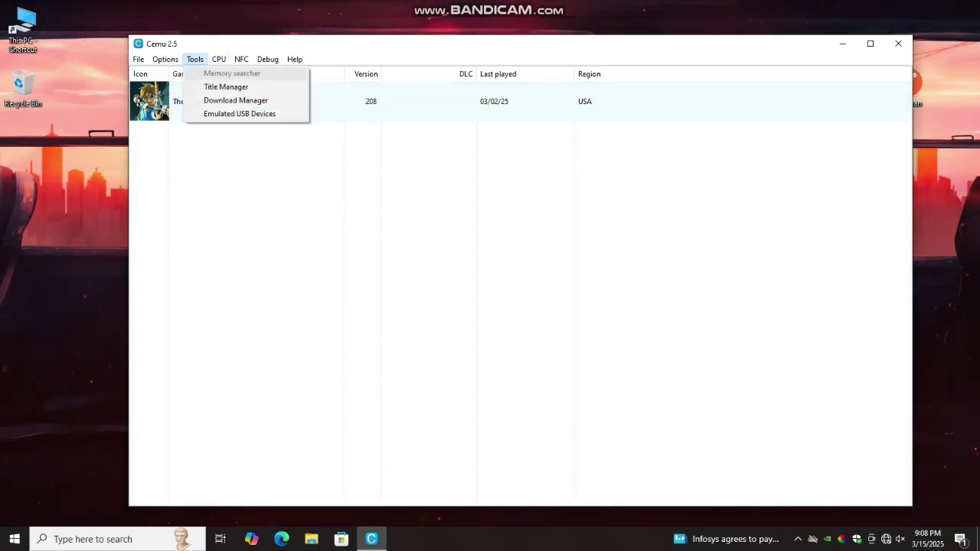
{"action": "left_click", "coordinate": [226, 87]}
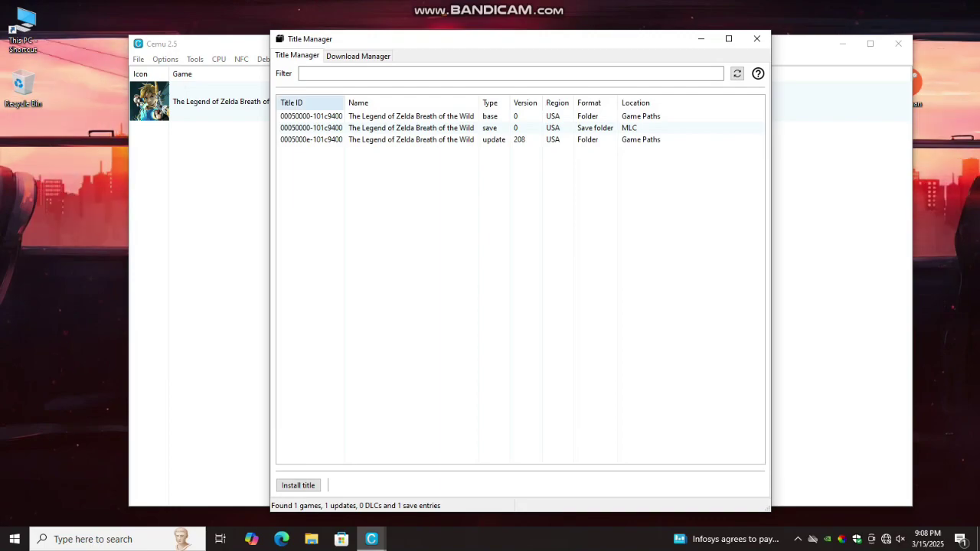
{"action": "left_click", "coordinate": [311, 115]}
{"action": "left_click", "coordinate": [311, 139]}
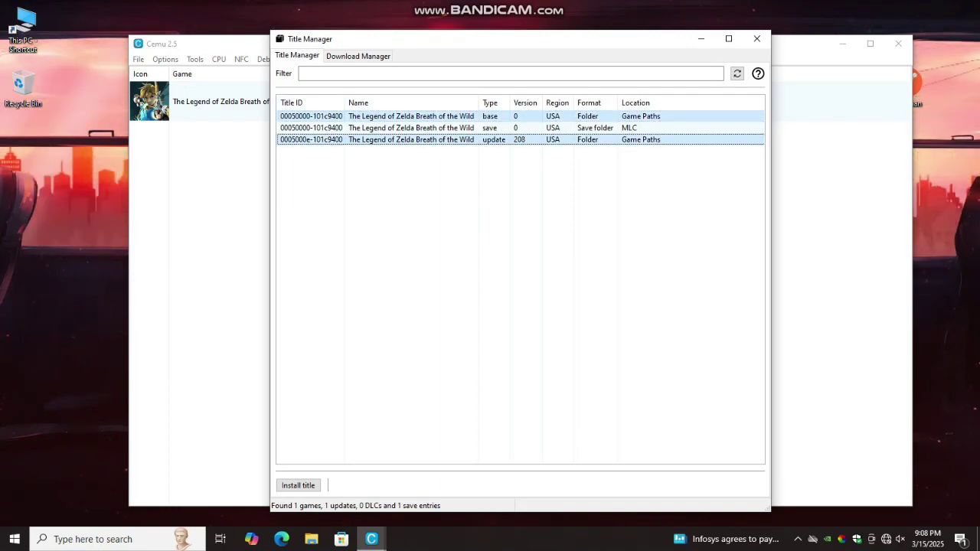
{"action": "right_click", "coordinate": [376, 140]}
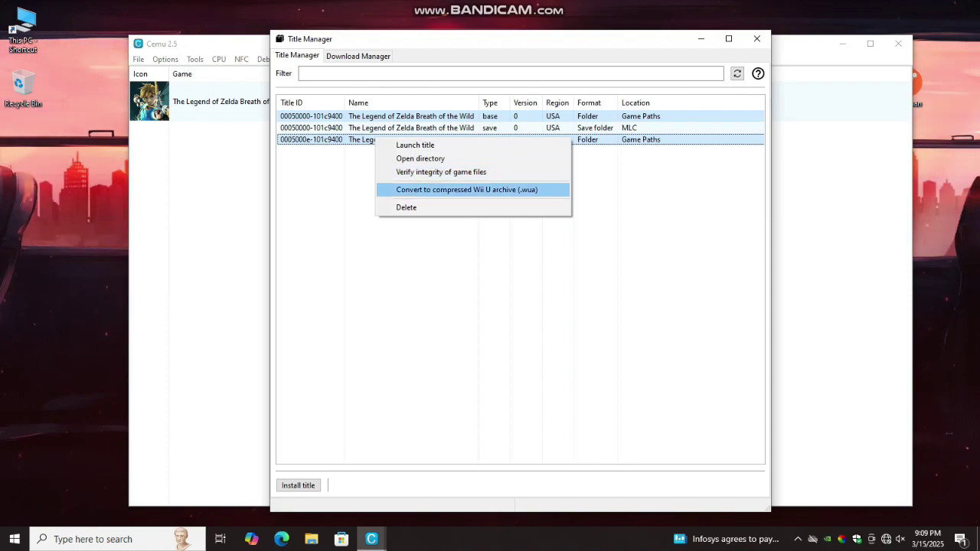
{"action": "key", "text": "Return"}
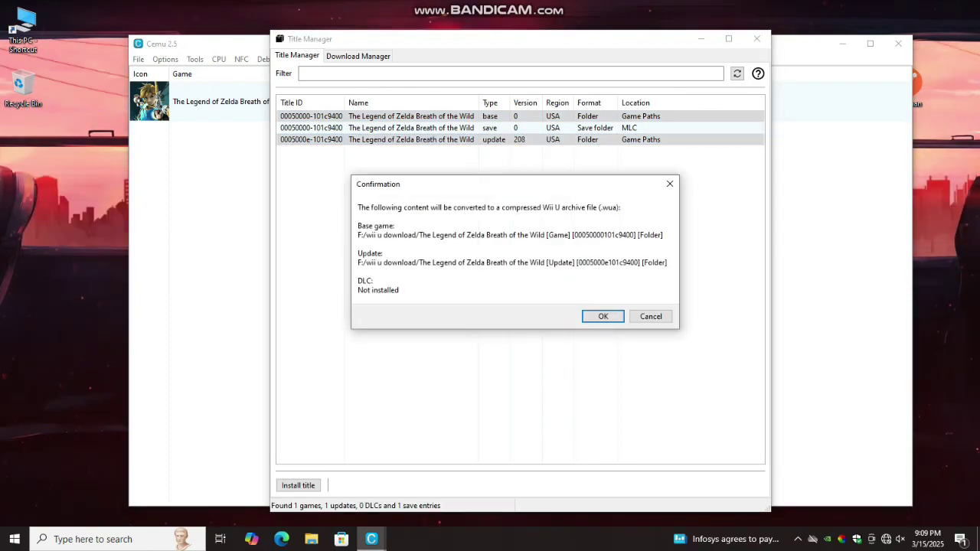
{"action": "key", "text": "Return"}
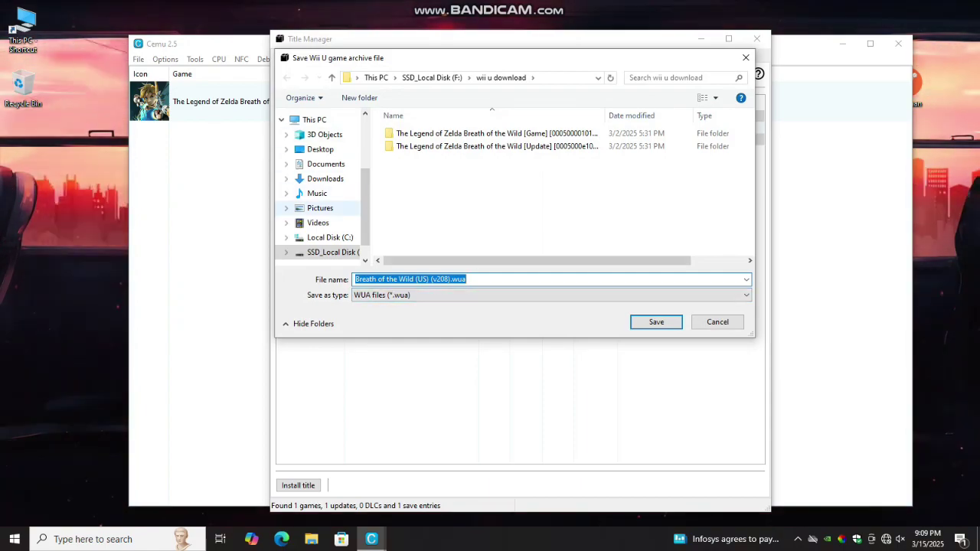
Save the archive as "Breath of the Wild (US) (v208).wua" in the cemu\games folder on SSD_Local Disk (F:).
{"action": "left_click", "coordinate": [314, 119]}
{"action": "scroll", "coordinate": [559, 222], "scroll_direction": "down", "scroll_amount": 1}
{"action": "double_click", "coordinate": [612, 246]}
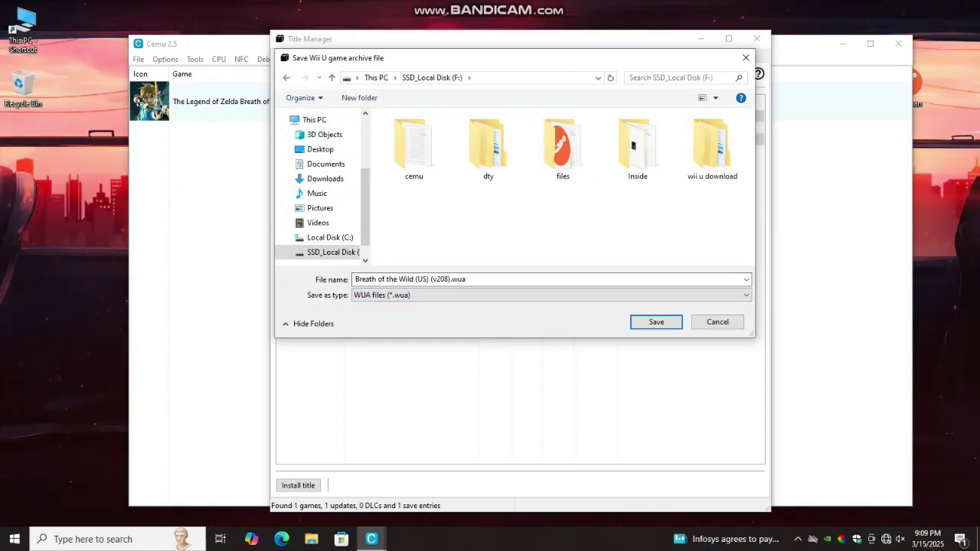
{"action": "left_click", "coordinate": [425, 173]}
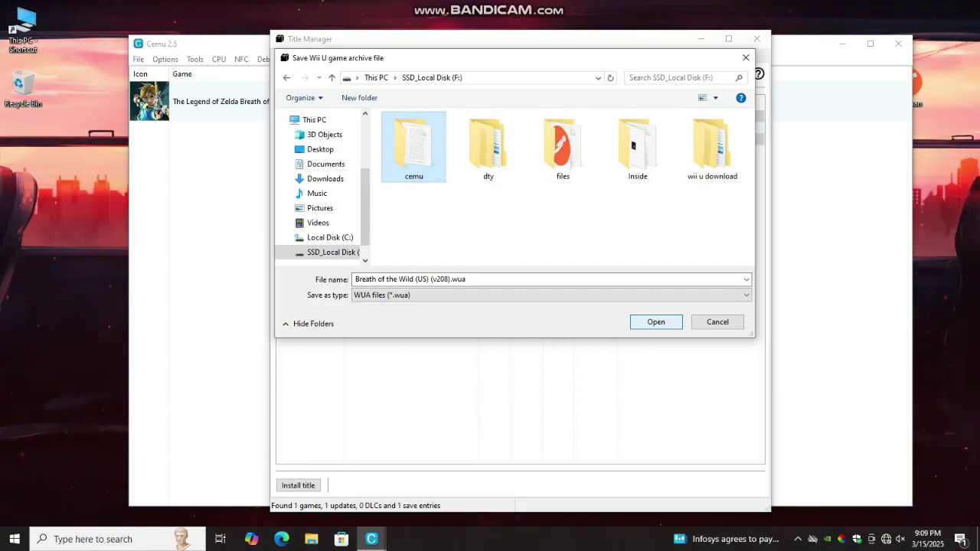
{"action": "key", "text": "Return"}
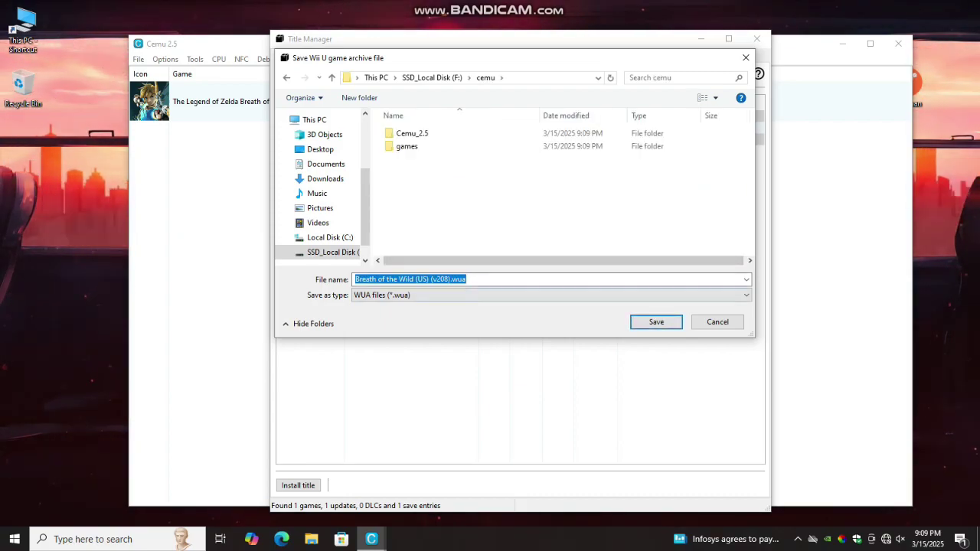
{"action": "left_click", "coordinate": [407, 146]}
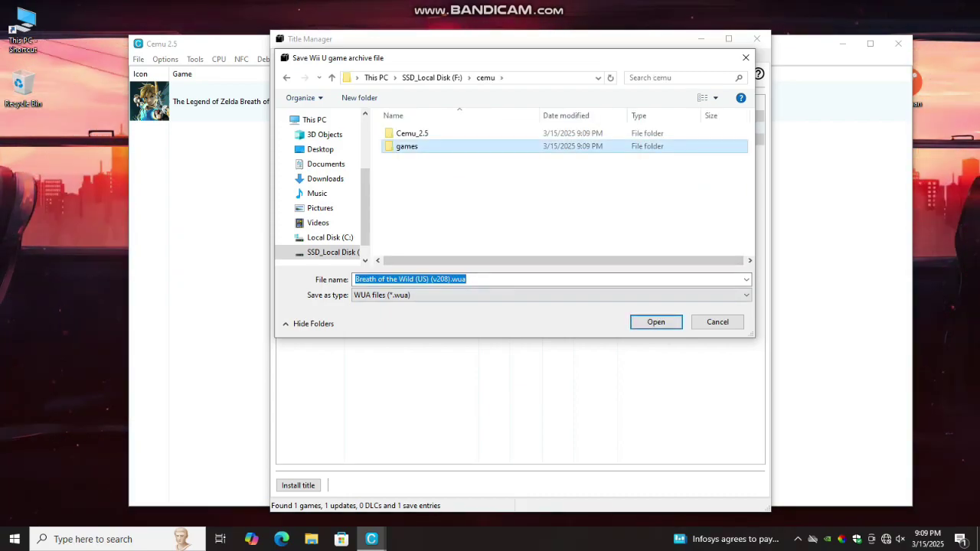
{"action": "key", "text": "Return"}
{"action": "key", "text": "Return"}
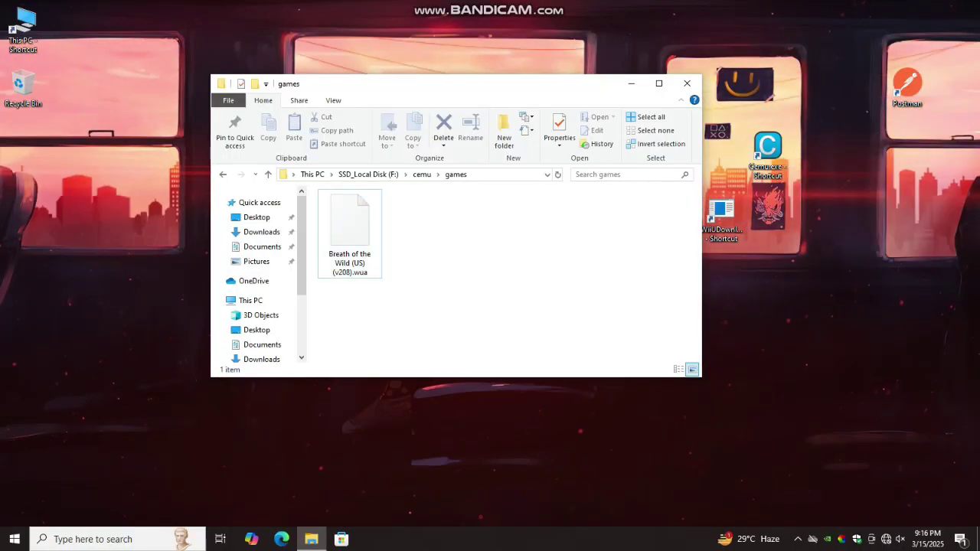
Refresh the games folder in File Explorer and select the "Breath of the Wild (US) (v208).wua" file.
{"action": "right_click", "coordinate": [505, 239]}
{"action": "left_click", "coordinate": [536, 289]}
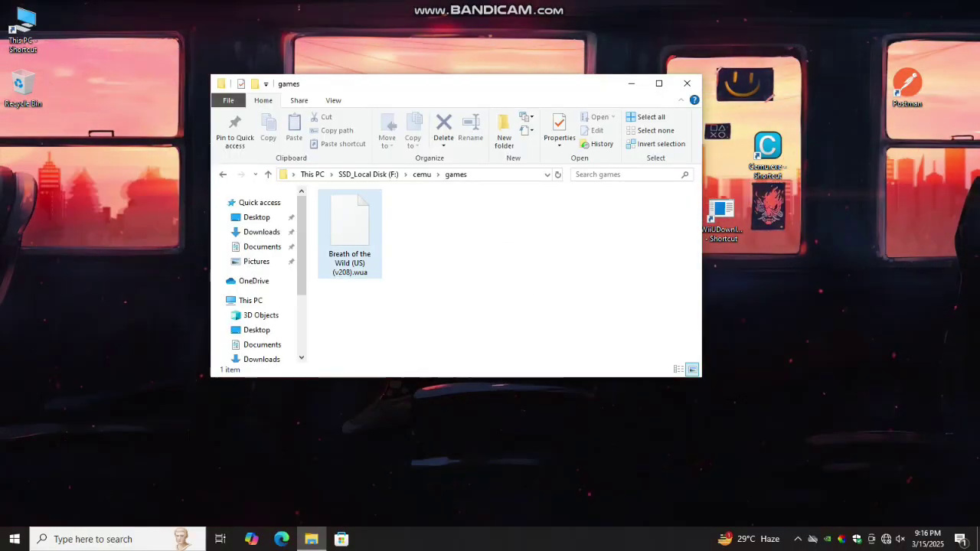
{"action": "left_click", "coordinate": [350, 233]}
{"action": "left_click_drag", "start_coordinate": [349, 230], "coordinate": [379, 233]}
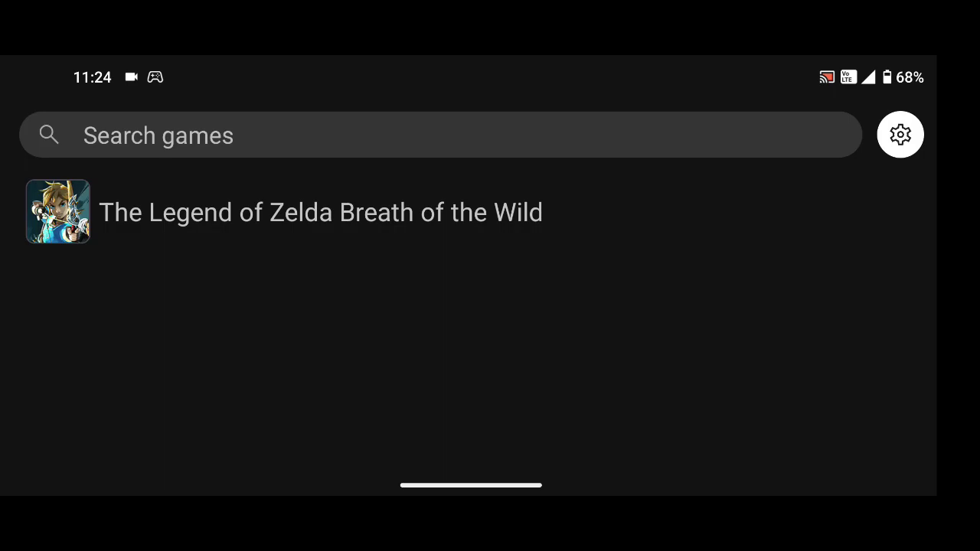
Check the game path and console language options in Cemu's general settings on Android.
{"action": "left_click_drag", "start_coordinate": [690, 212], "coordinate": [689, 322]}
{"action": "left_click", "coordinate": [901, 135]}
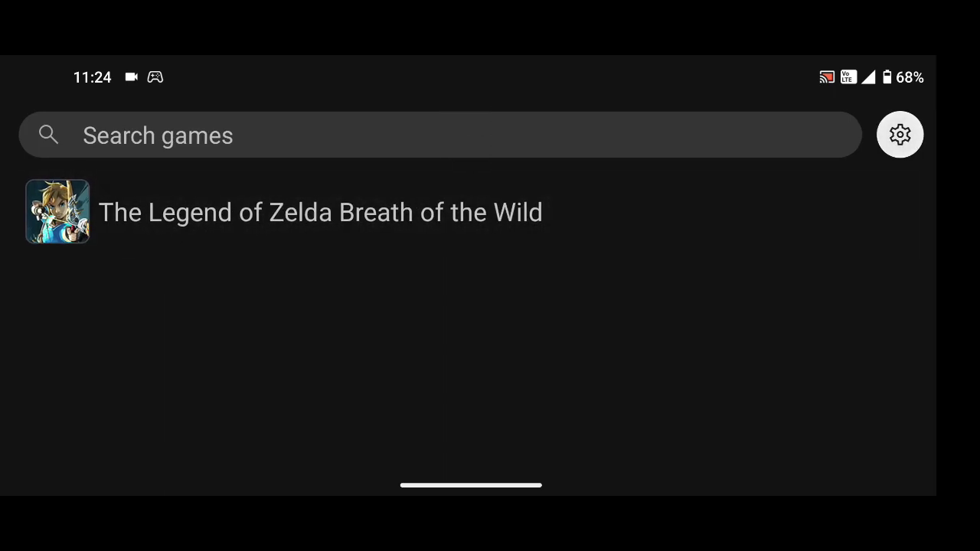
{"action": "scroll", "coordinate": [468, 322], "scroll_direction": "down", "scroll_amount": 3}
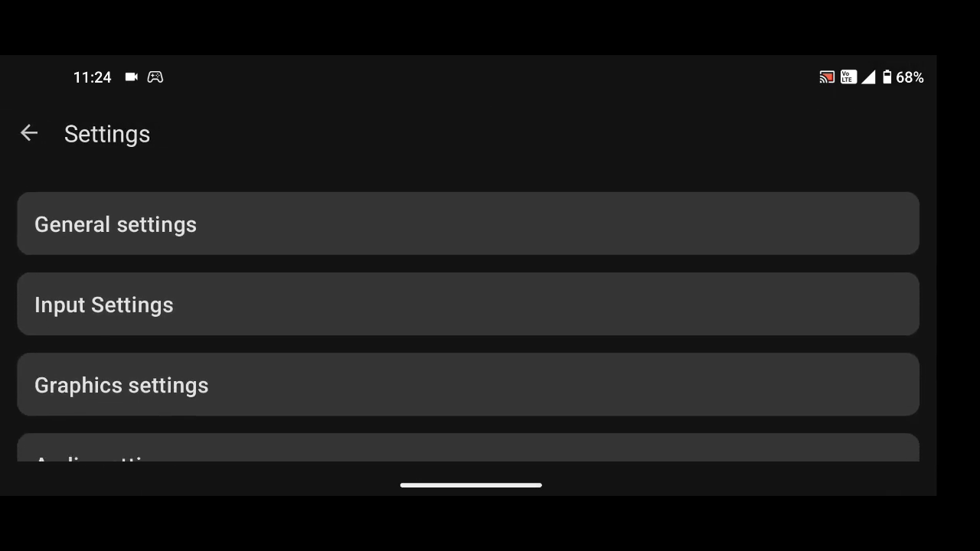
{"action": "left_click", "coordinate": [229, 215]}
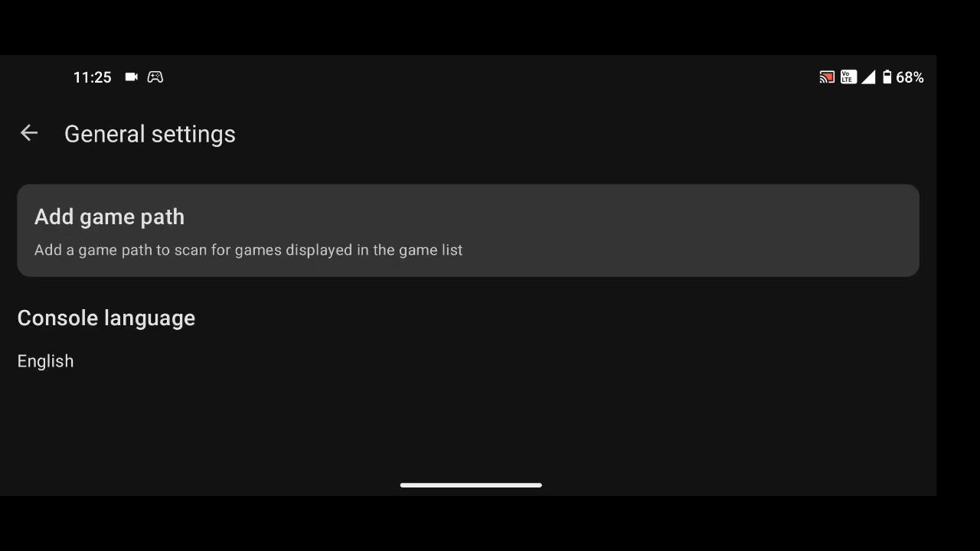
{"action": "left_click", "coordinate": [29, 134]}
{"action": "scroll", "coordinate": [469, 322], "scroll_direction": "down", "scroll_amount": 3}
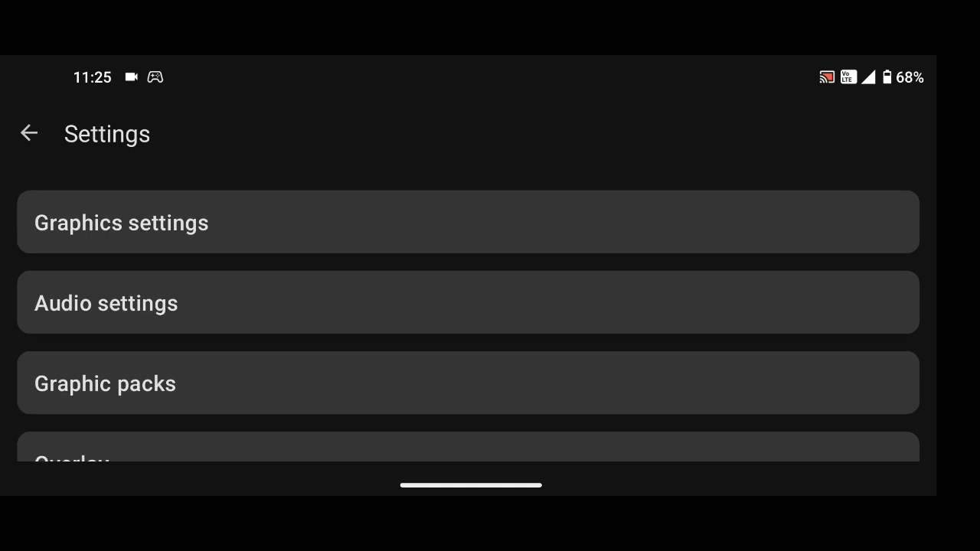
Review the graphics settings for VSync, accurate barriers, fullscreen scaling, and the upscale and downscale filters.
{"action": "left_click", "coordinate": [229, 222]}
{"action": "scroll", "coordinate": [469, 322], "scroll_direction": "down", "scroll_amount": 1}
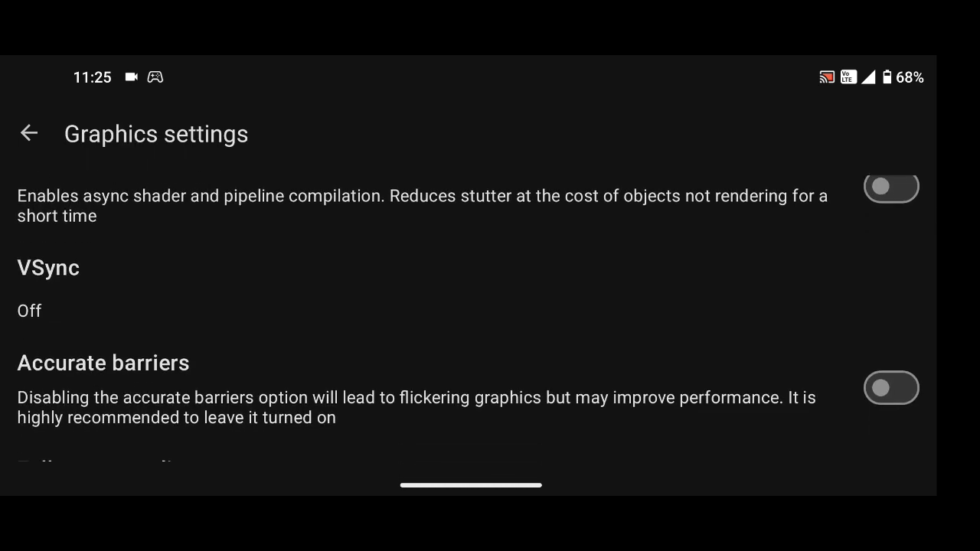
{"action": "scroll", "coordinate": [469, 321], "scroll_direction": "up", "scroll_amount": 1}
{"action": "scroll", "coordinate": [468, 321], "scroll_direction": "down", "scroll_amount": 1}
{"action": "left_click", "coordinate": [699, 311]}
{"action": "scroll", "coordinate": [469, 322], "scroll_direction": "down", "scroll_amount": 2}
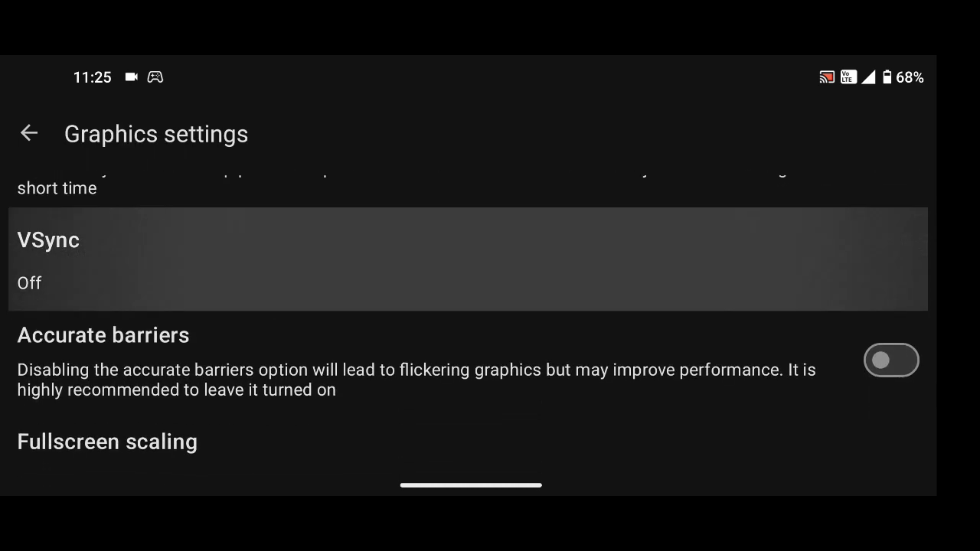
{"action": "scroll", "coordinate": [469, 322], "scroll_direction": "down", "scroll_amount": 3}
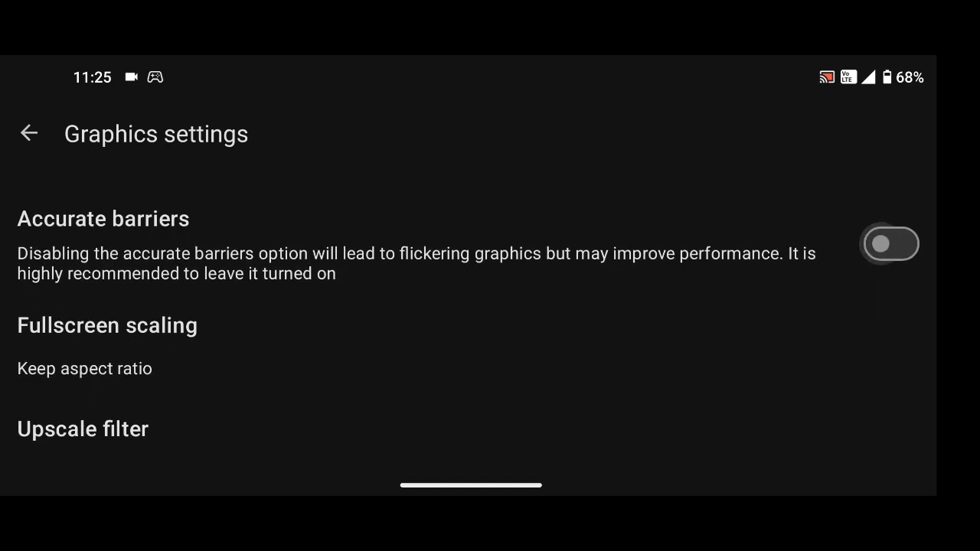
{"action": "left_click", "coordinate": [643, 230]}
{"action": "scroll", "coordinate": [469, 321], "scroll_direction": "down", "scroll_amount": 1}
{"action": "left_click", "coordinate": [638, 344]}
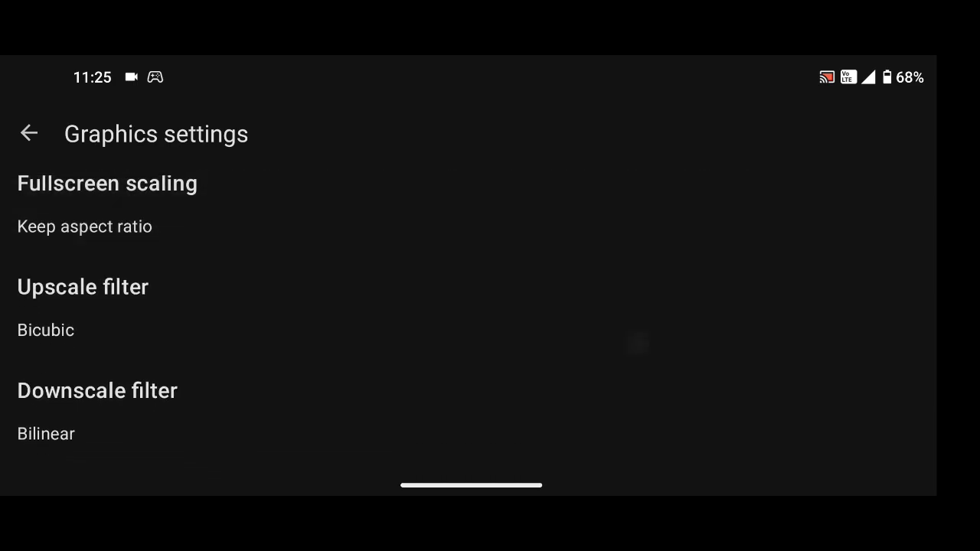
{"action": "key", "text": "Escape"}
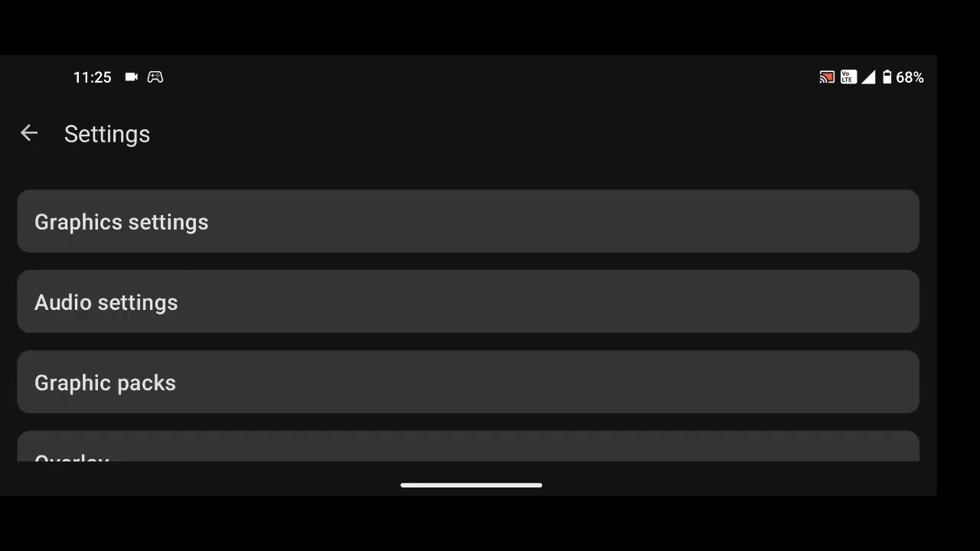
Review the options of the Graphics graphic pack, including its aspect ratio.
{"action": "scroll", "coordinate": [469, 322], "scroll_direction": "down", "scroll_amount": 1}
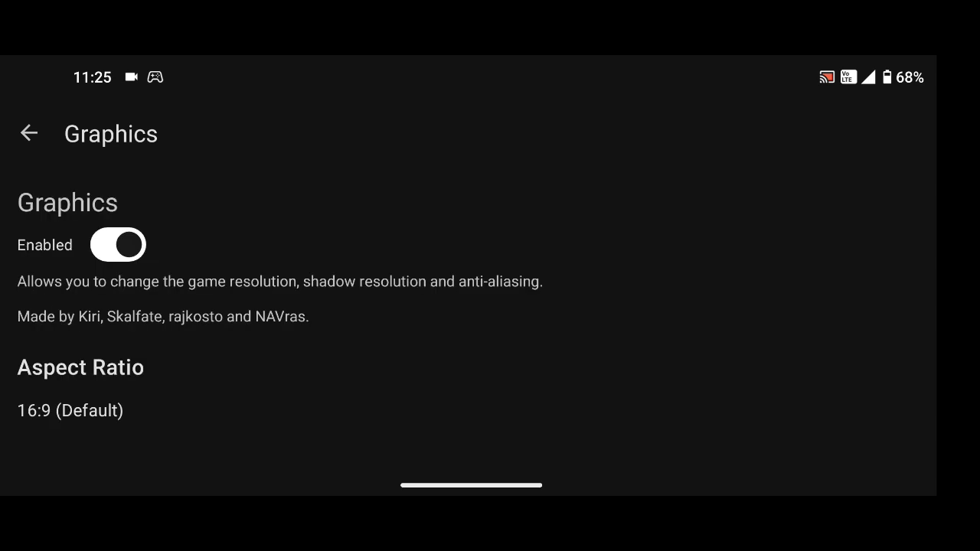
{"action": "scroll", "coordinate": [471, 307], "scroll_direction": "down", "scroll_amount": 4}
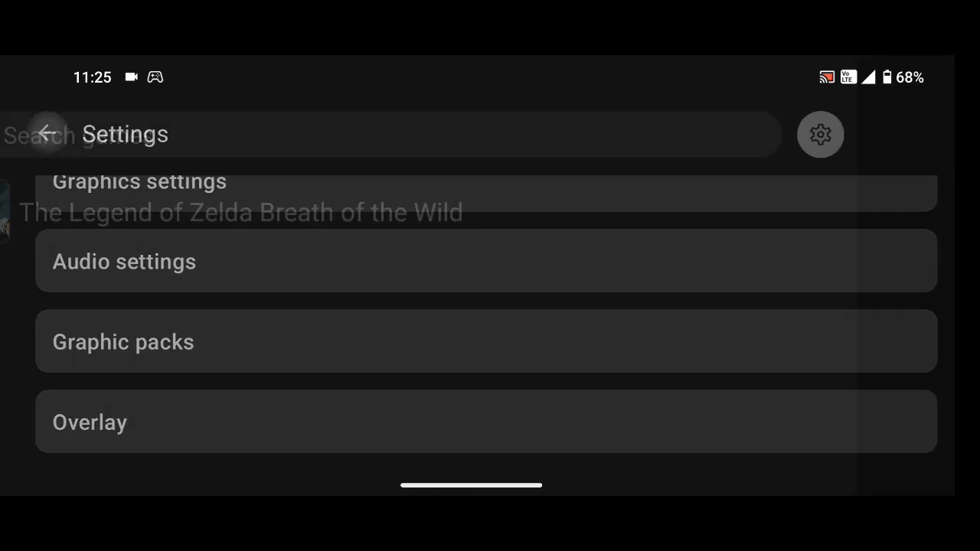
Edit the Breath of the Wild game profile, setting its thread quantum to 100000, and return to the game list.
{"action": "left_click", "coordinate": [574, 212]}
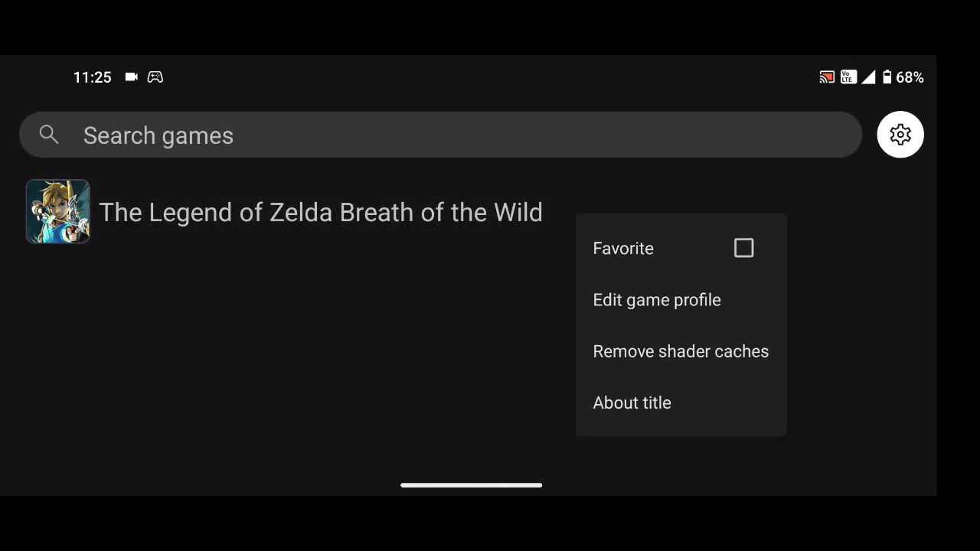
{"action": "left_click", "coordinate": [657, 300]}
{"action": "scroll", "coordinate": [459, 322], "scroll_direction": "down", "scroll_amount": 2}
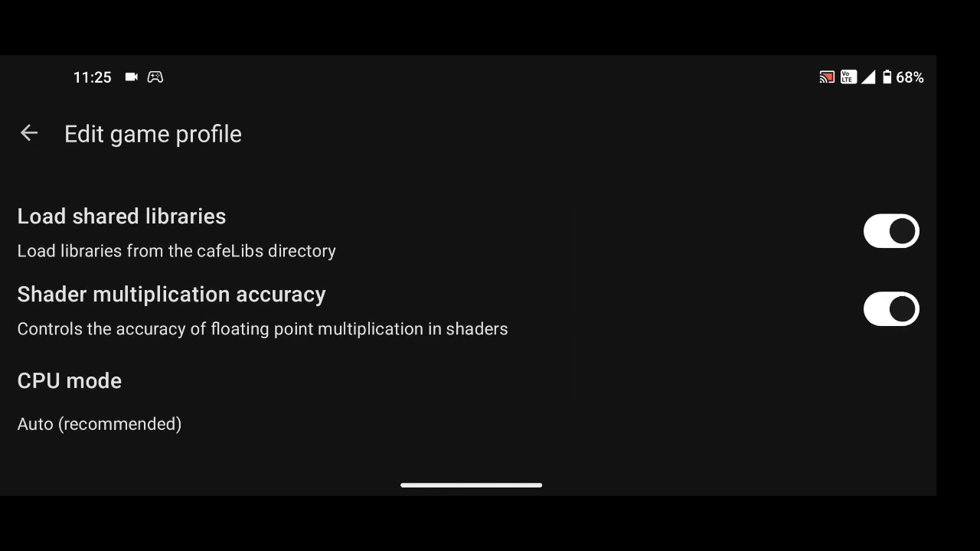
{"action": "scroll", "coordinate": [460, 322], "scroll_direction": "down", "scroll_amount": 2}
{"action": "left_click", "coordinate": [460, 306]}
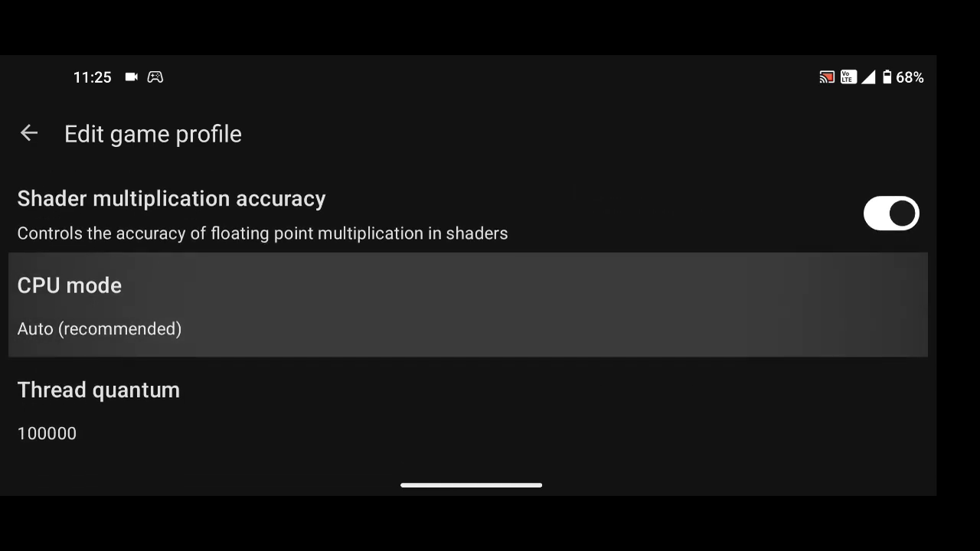
{"action": "left_click", "coordinate": [99, 410]}
{"action": "left_click", "coordinate": [216, 298]}
{"action": "left_click", "coordinate": [99, 409]}
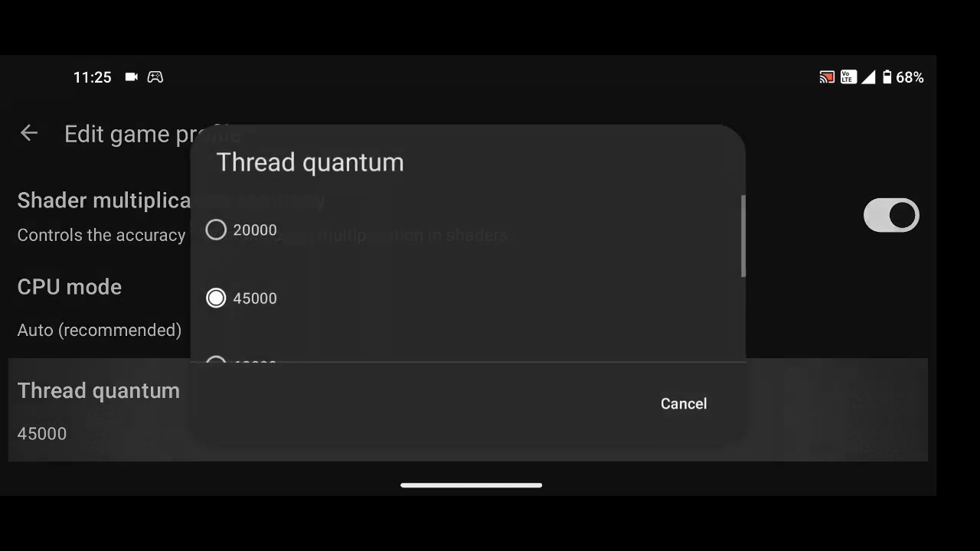
{"action": "scroll", "coordinate": [467, 291], "scroll_direction": "down", "scroll_amount": 3}
{"action": "left_click", "coordinate": [216, 328]}
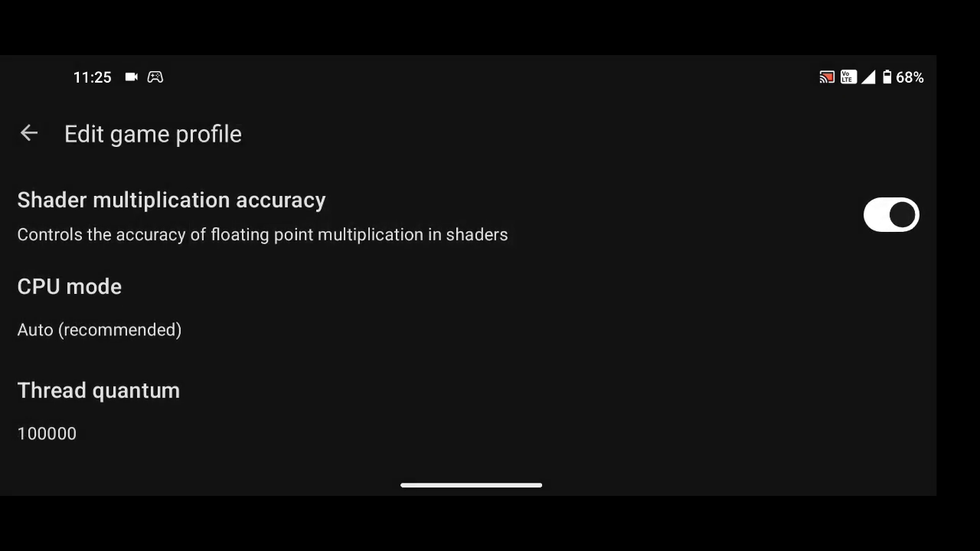
{"action": "left_click", "coordinate": [30, 134]}
Launch Breath of the Wild and continue from the Great Plateau Tower save dated 03/04/2025 13:46.
{"action": "left_click", "coordinate": [322, 212]}
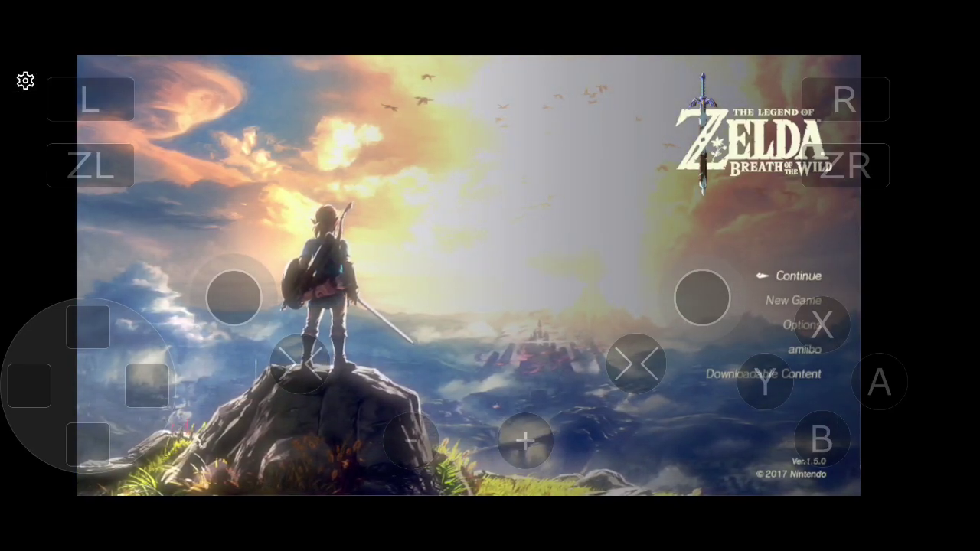
{"action": "key", "text": "a"}
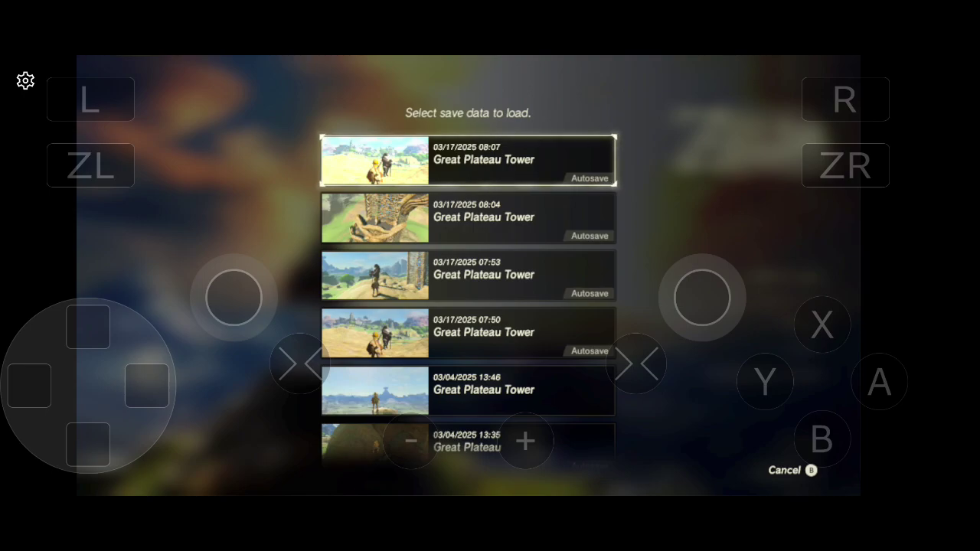
{"action": "left_click", "coordinate": [88, 444]}
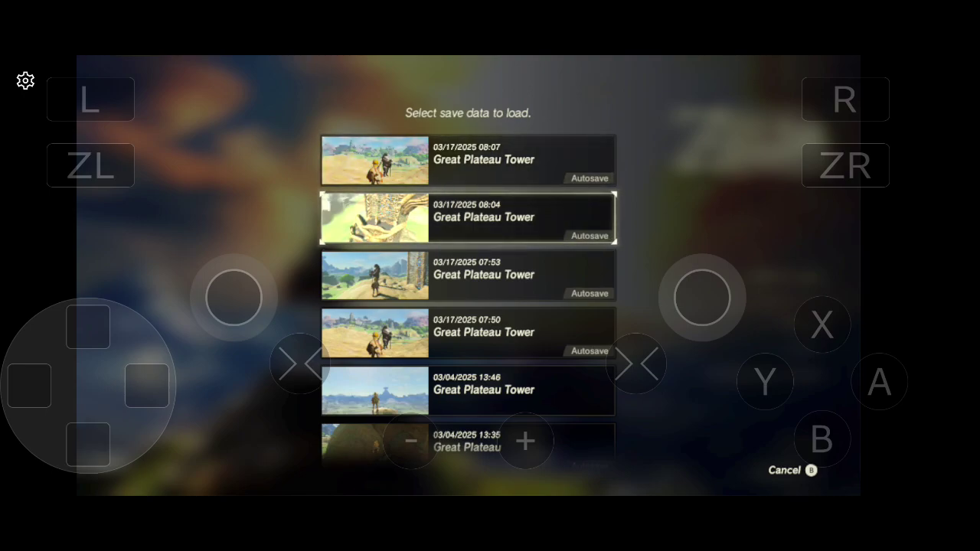
{"action": "left_click", "coordinate": [88, 444]}
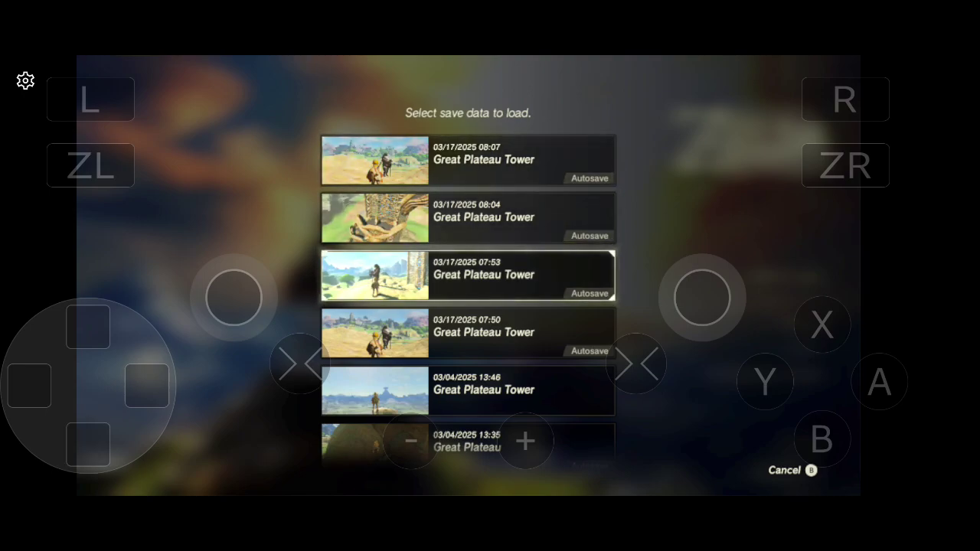
{"action": "left_click", "coordinate": [88, 445]}
{"action": "left_click", "coordinate": [89, 327]}
{"action": "left_click", "coordinate": [88, 444]}
{"action": "left_click", "coordinate": [88, 444]}
{"action": "left_click", "coordinate": [879, 382]}
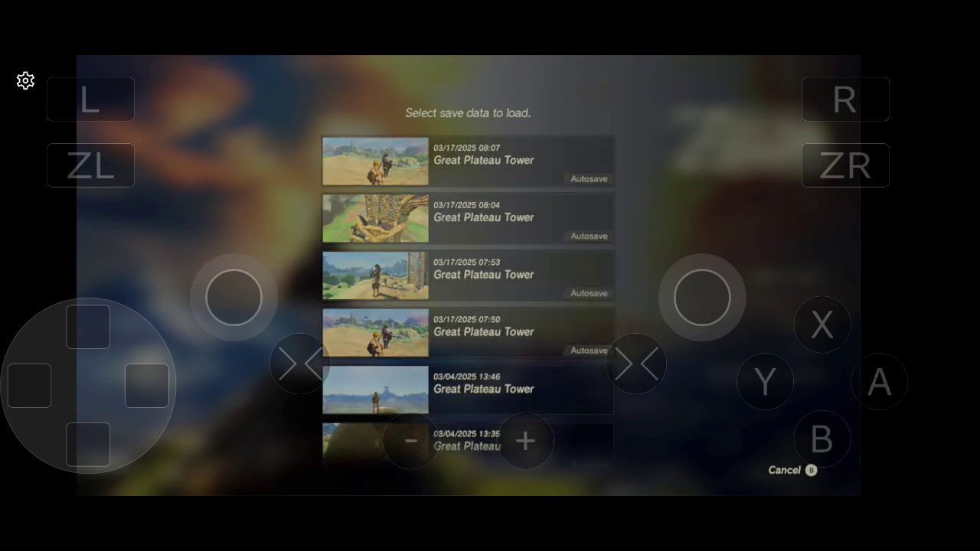
{"action": "left_click", "coordinate": [879, 382]}
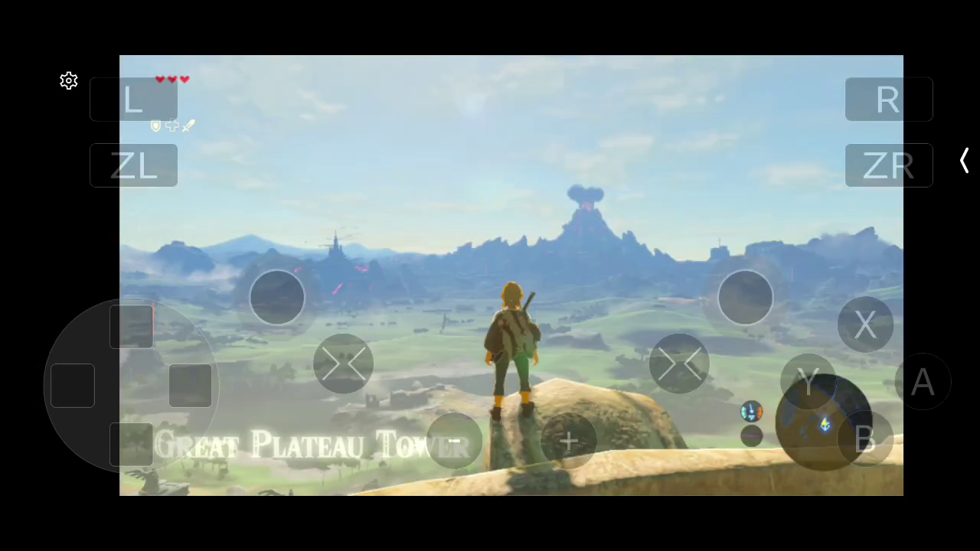
Test the on-screen controls by turning and moving Link on the Great Plateau Tower, and whistle.
{"action": "left_click_drag", "start_coordinate": [233, 297], "coordinate": [284, 340]}
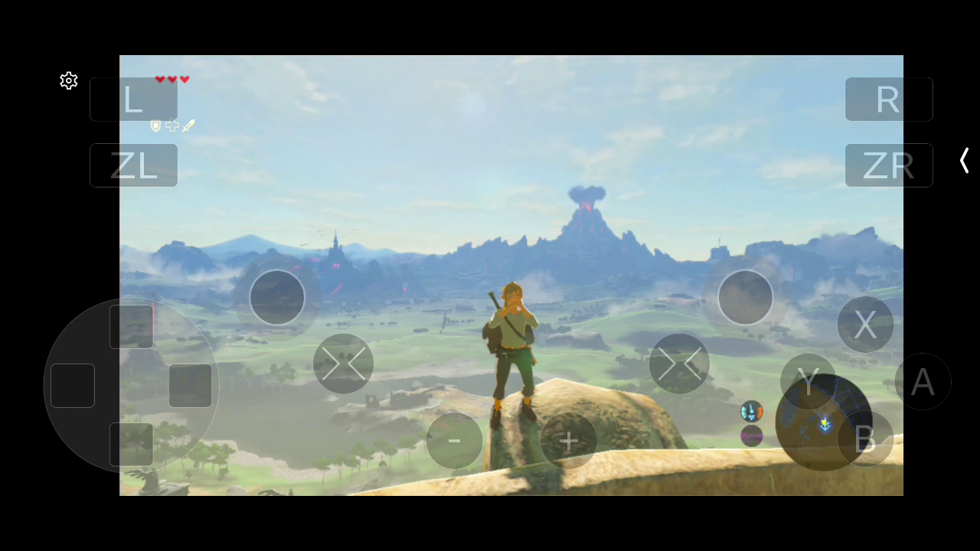
{"action": "mouse_move", "coordinate": [277, 298]}
{"action": "left_mouse_down"}
{"action": "mouse_move", "coordinate": [295, 332]}
{"action": "mouse_move", "coordinate": [279, 280]}
{"action": "mouse_move", "coordinate": [277, 297]}
{"action": "left_mouse_up"}
{"action": "left_click", "coordinate": [131, 444]}
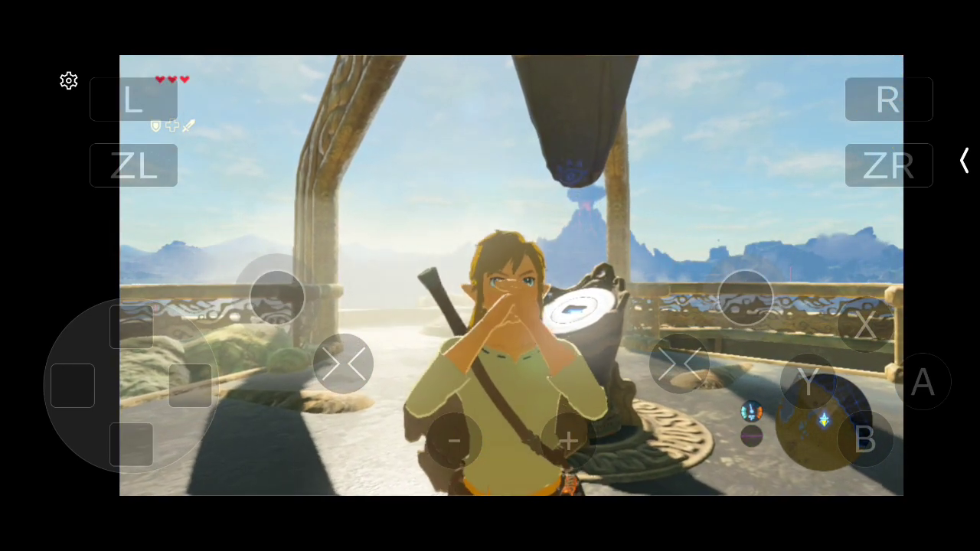